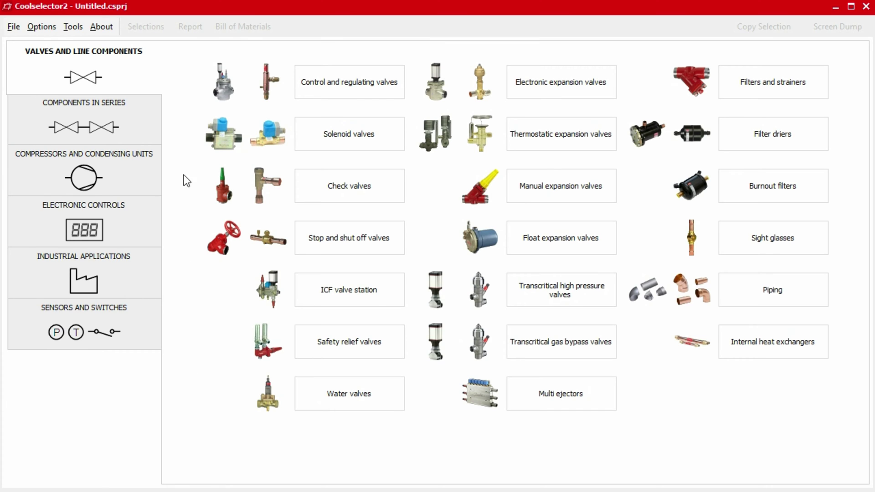
# Step through Components in series, Compressors, Electronic controls, Industrial applications, then Sensors and switches.
pyautogui.click(133, 122)
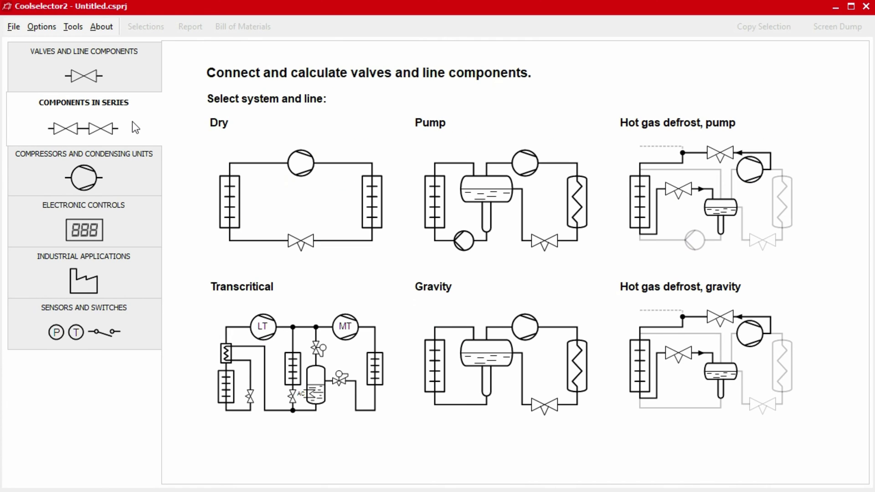
pyautogui.click(122, 180)
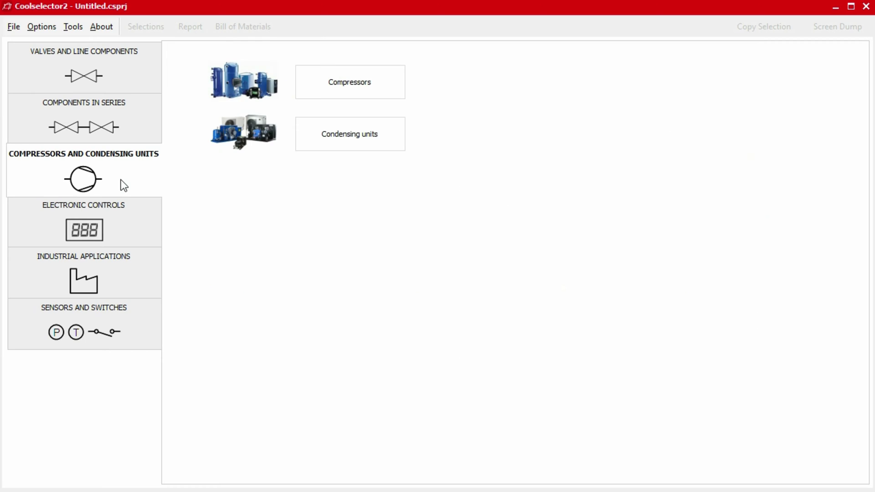
pyautogui.click(125, 232)
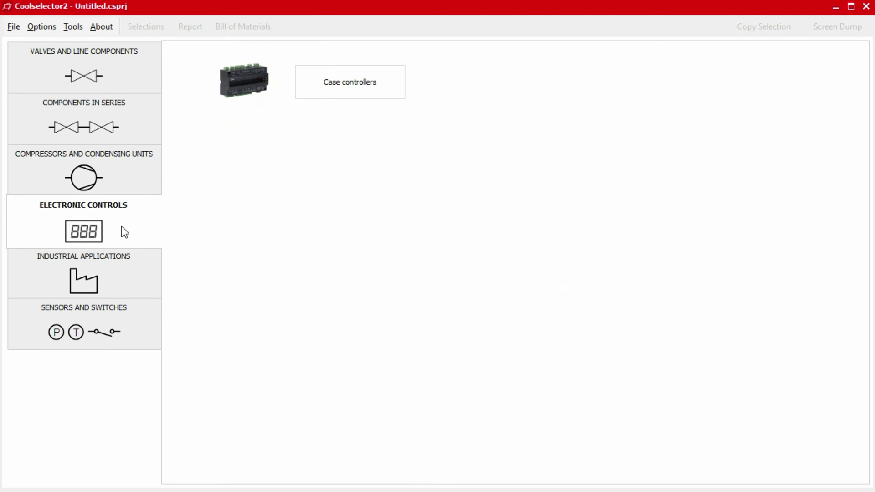
pyautogui.click(120, 277)
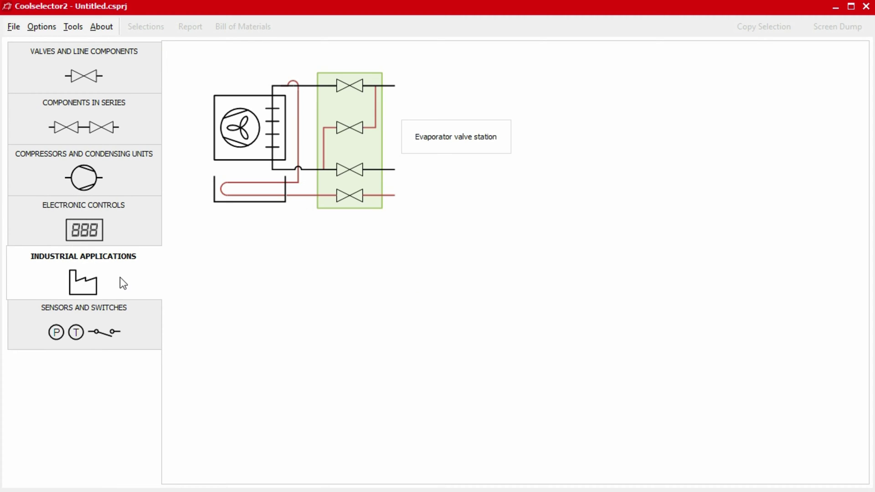
pyautogui.click(122, 329)
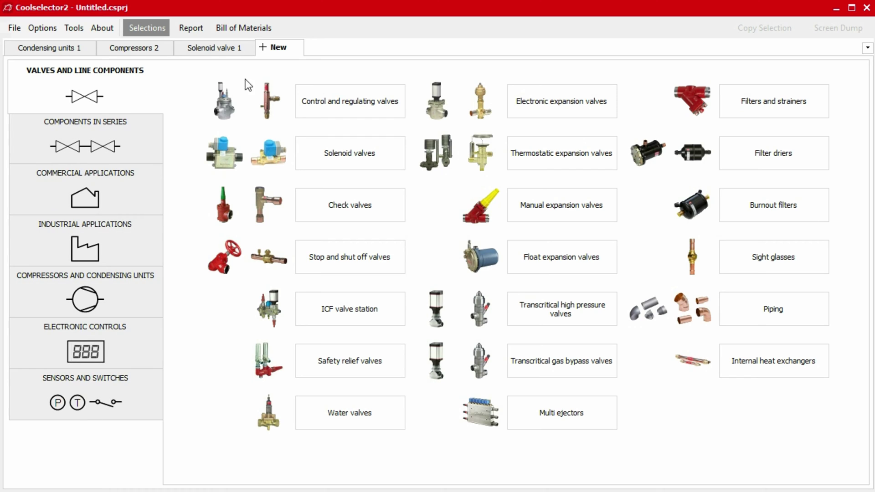
# Start a new burnout filter selection for the liquid line in the system diagram.
pyautogui.click(729, 207)
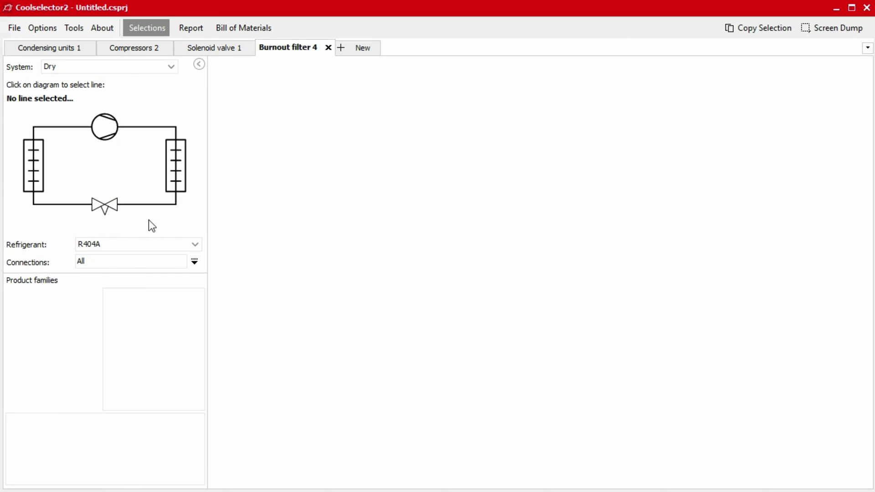
pyautogui.click(57, 202)
pyautogui.click(118, 301)
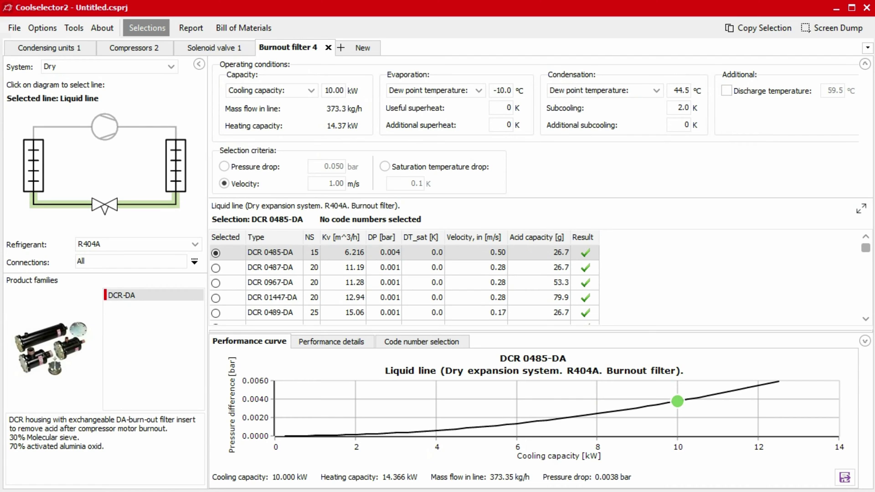
# Review the selection's options, keeping Dry system, R404A refrigerant and all connection types.
pyautogui.click(171, 70)
pyautogui.click(171, 70)
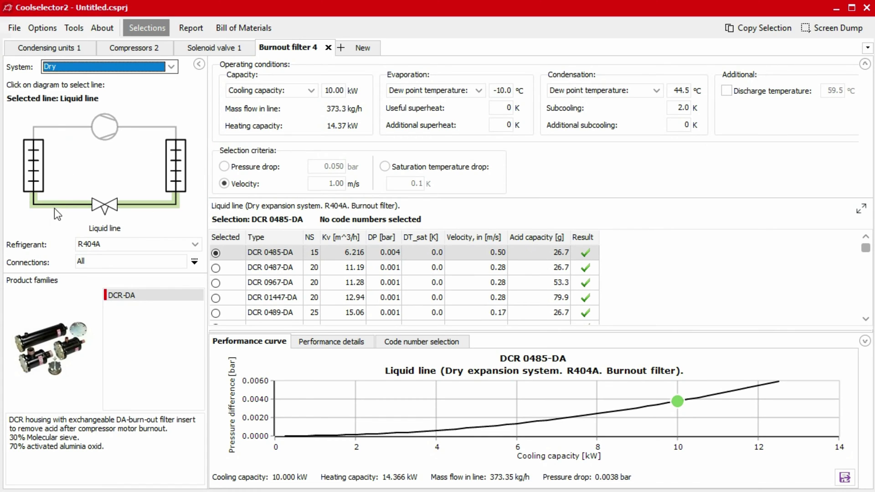
pyautogui.click(196, 245)
pyautogui.click(199, 250)
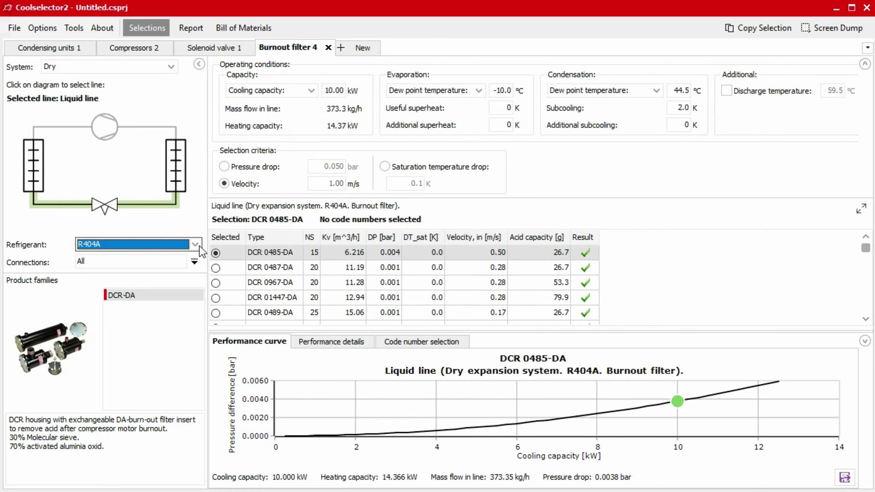
pyautogui.click(194, 263)
pyautogui.click(194, 262)
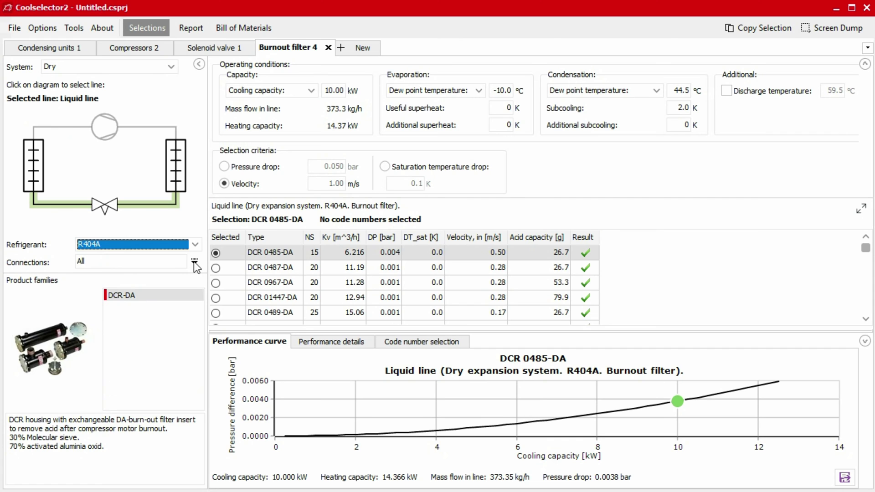
pyautogui.click(58, 44)
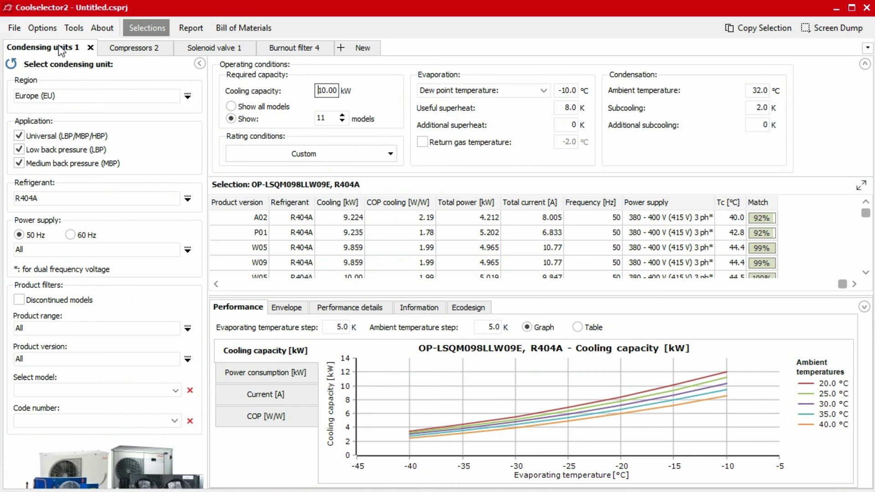
pyautogui.click(189, 100)
pyautogui.click(189, 101)
pyautogui.click(193, 250)
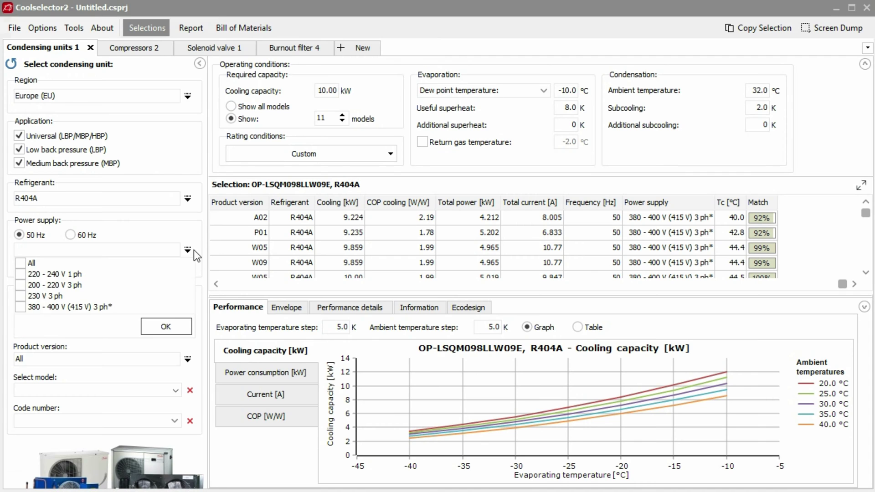
pyautogui.click(190, 250)
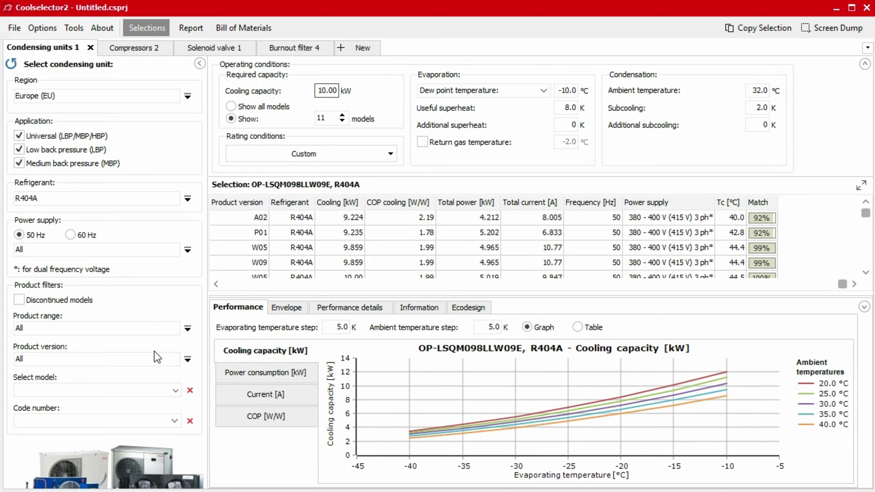
pyautogui.click(287, 48)
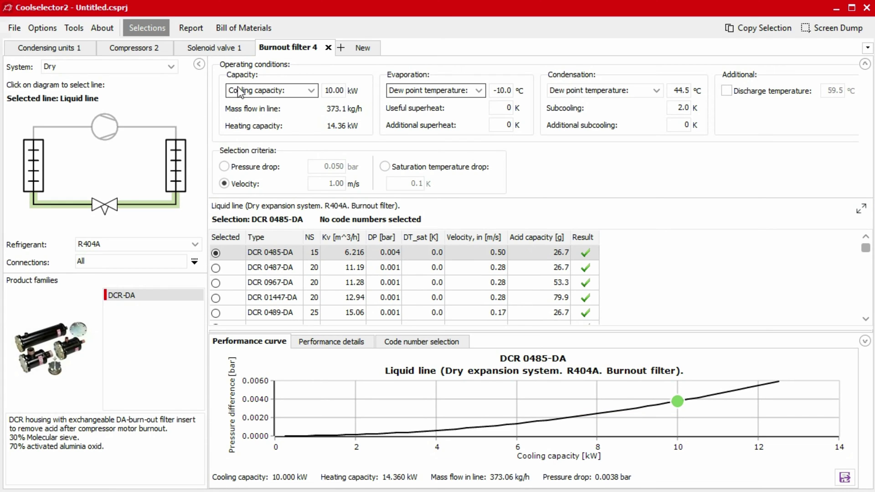
# Inspect the capacity, evaporation and condensation temperature options, leaving them unchanged.
pyautogui.click(311, 91)
pyautogui.click(310, 92)
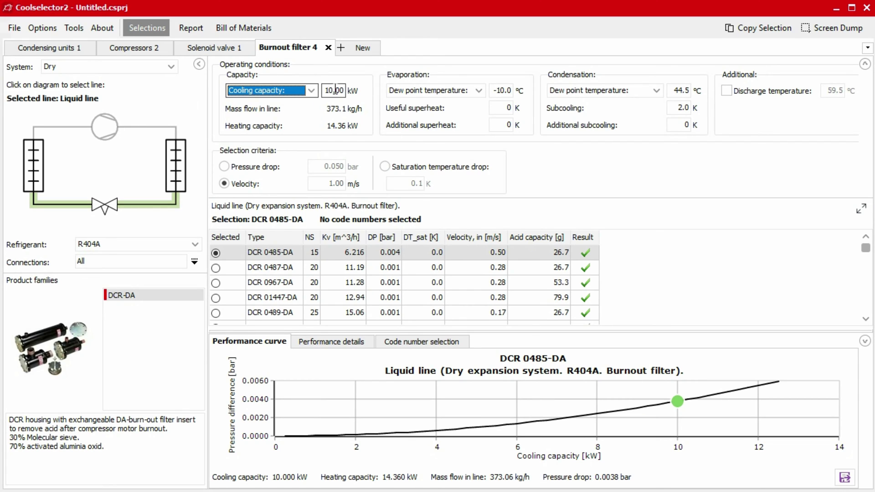
pyautogui.press('Tab')
pyautogui.press('Tab')
pyautogui.click(480, 90)
pyautogui.click(483, 92)
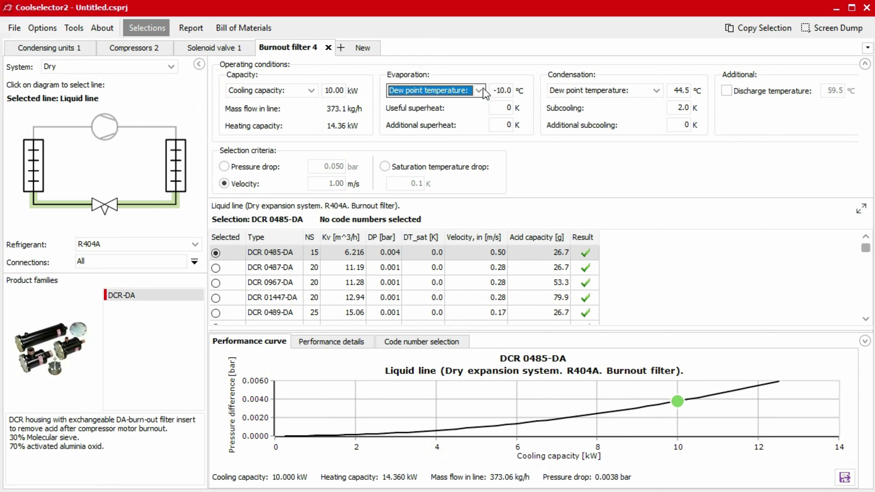
pyautogui.click(650, 91)
pyautogui.click(650, 92)
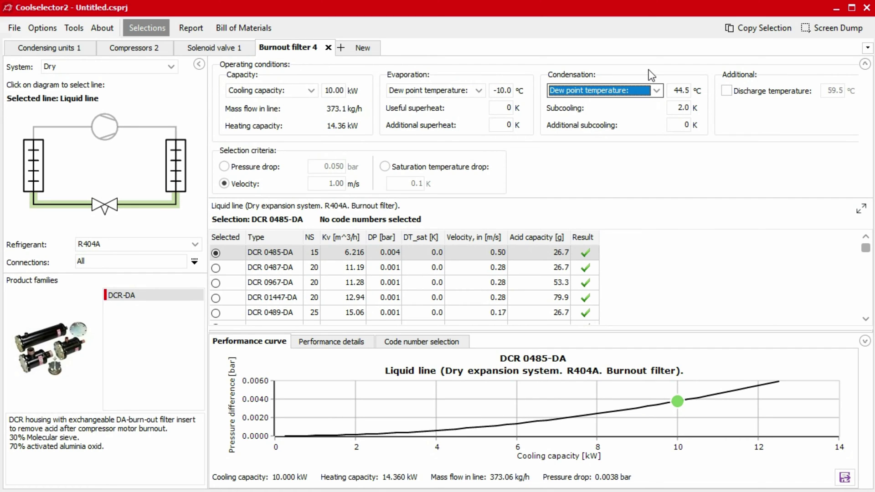
# In Solenoid valve 1, set the condensation dew point to 30 °C.
pyautogui.click(224, 49)
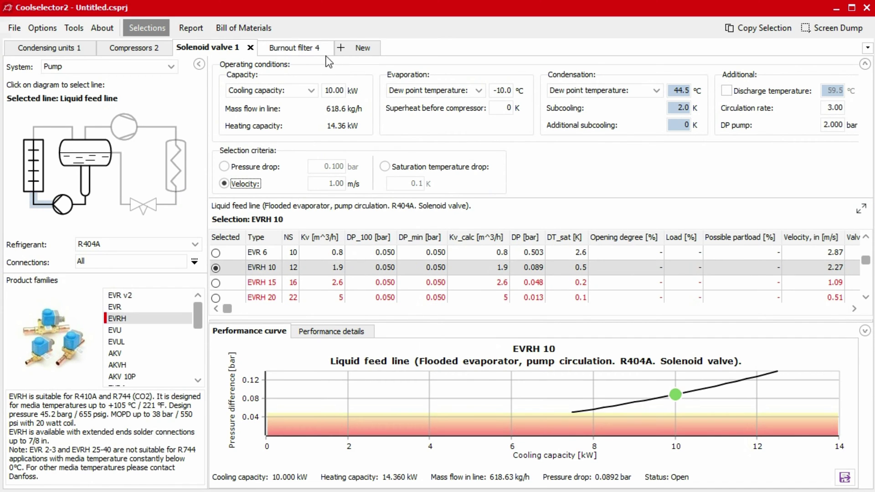
pyautogui.click(684, 91)
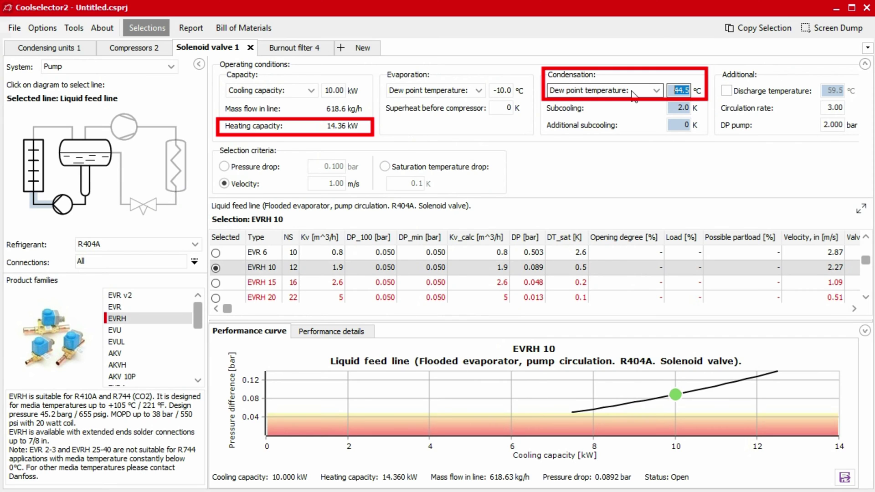
pyautogui.write('30')
pyautogui.press('Tab')
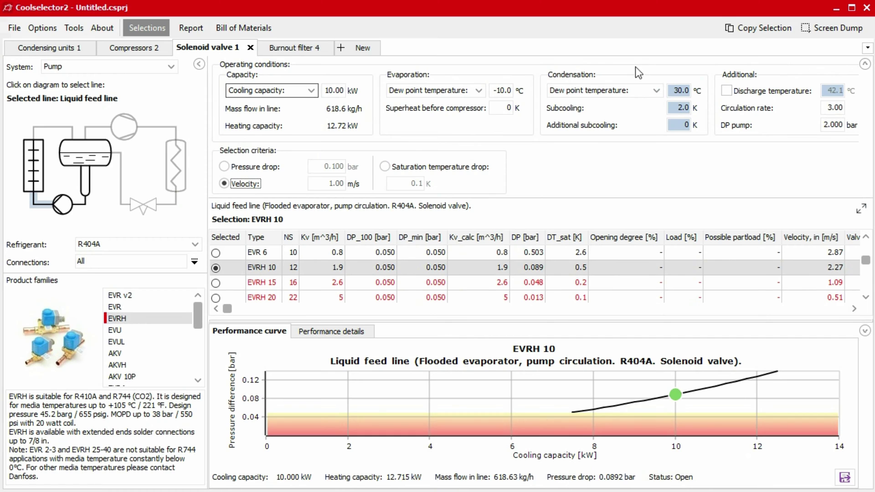
pyautogui.click(280, 48)
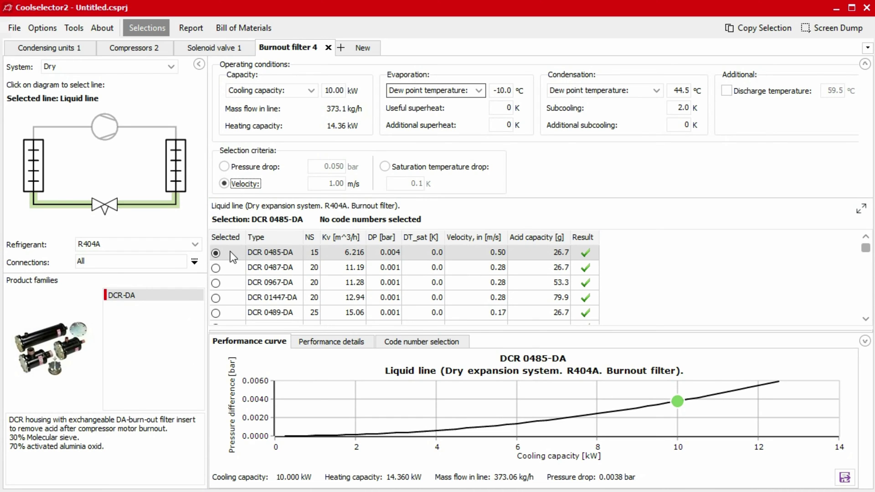
pyautogui.click(216, 268)
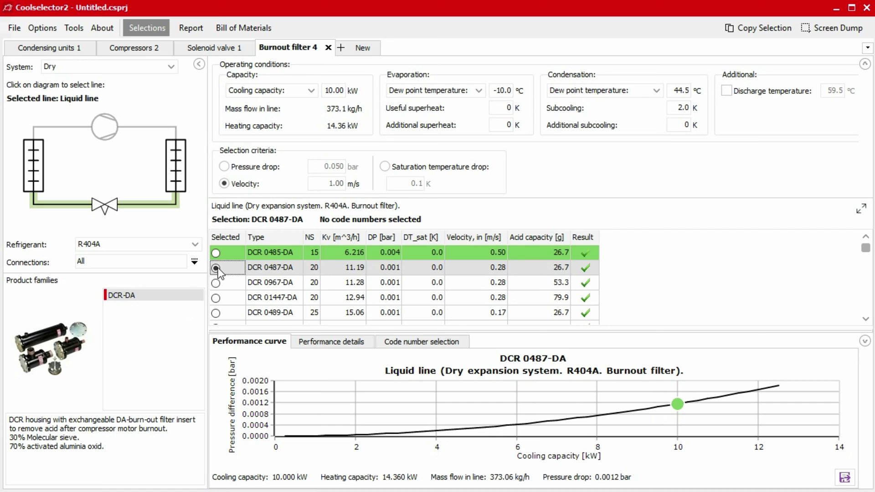
pyautogui.click(216, 253)
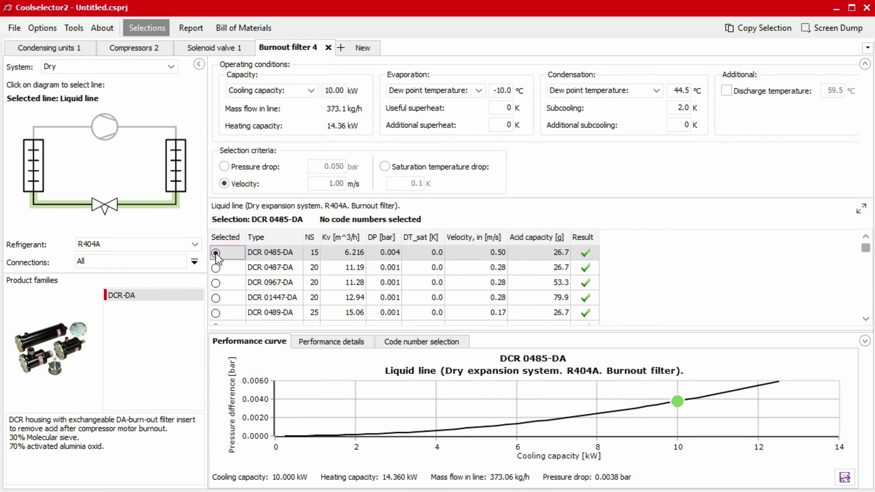
# In Compressors 2, expand and collapse VTZ086-G's speed variants.
pyautogui.click(123, 49)
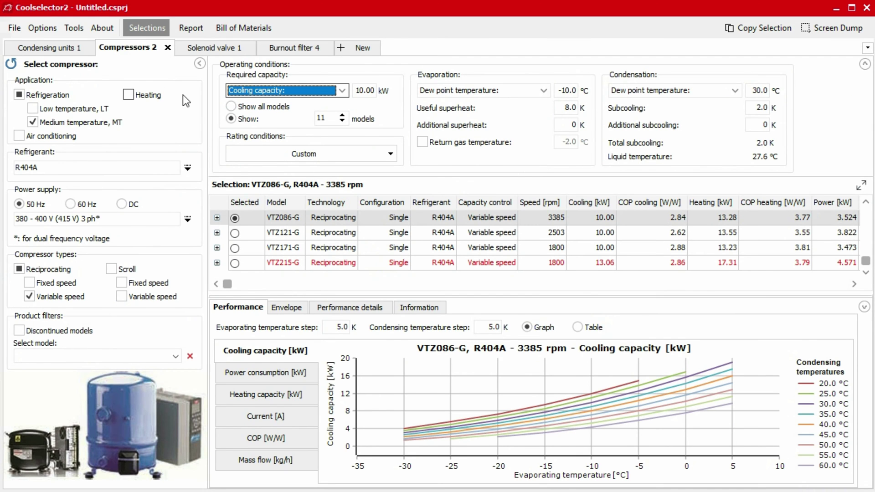
pyautogui.click(217, 218)
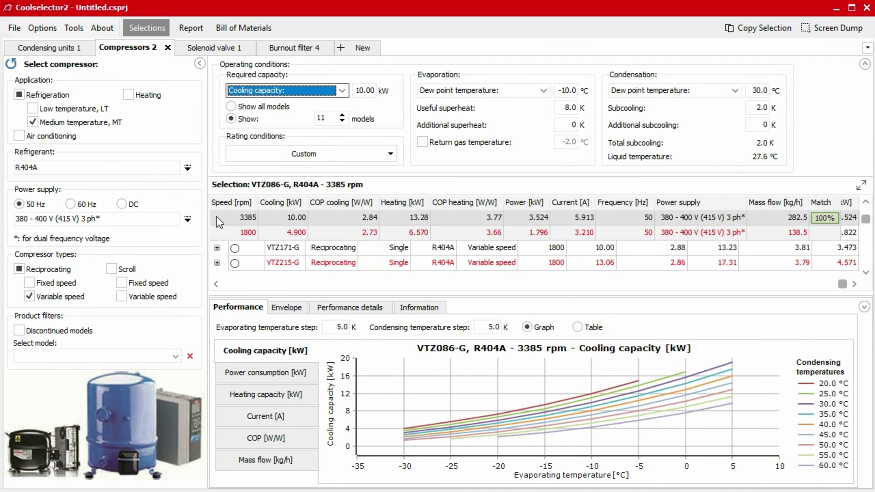
pyautogui.click(216, 284)
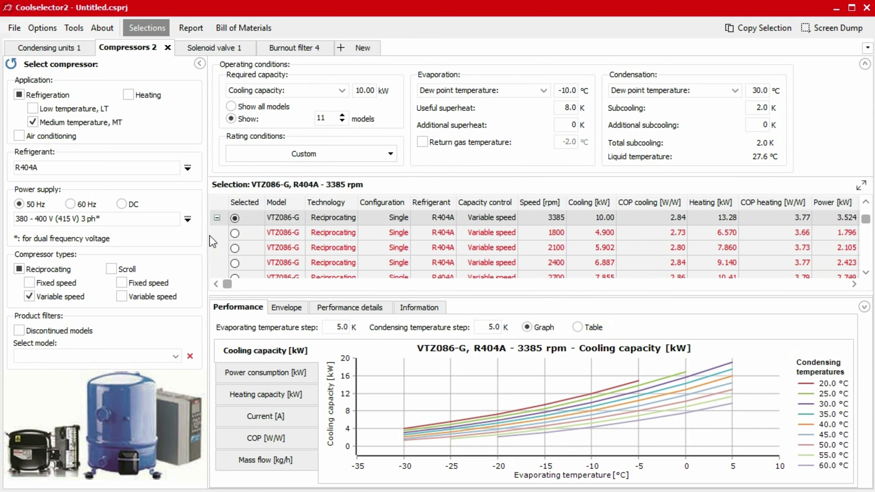
pyautogui.click(217, 218)
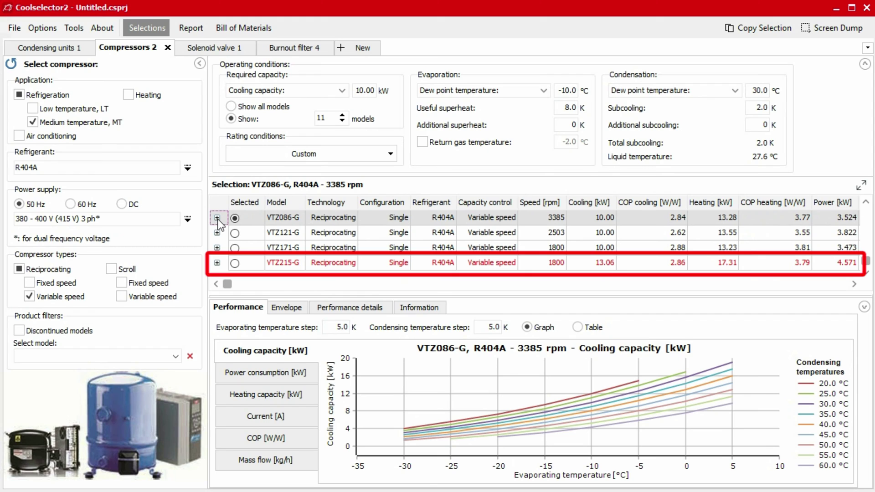
# Select the VTZ215-G 1800 rpm compressor, then check EVRH 15's pressure-drop warning in Solenoid valve 1.
pyautogui.moveTo(226, 285)
pyautogui.mouseDown()
pyautogui.moveTo(562, 299)
pyautogui.moveTo(832, 284)
pyautogui.mouseUp()
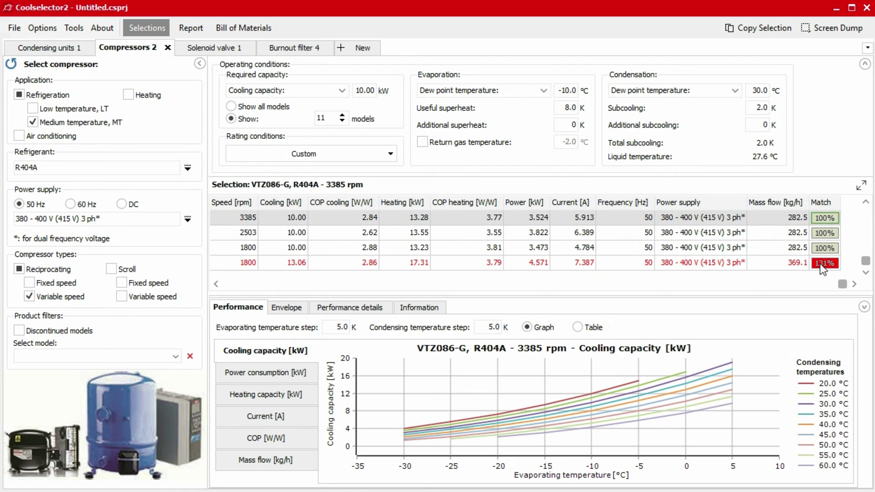
pyautogui.moveTo(820, 264)
pyautogui.click(770, 263)
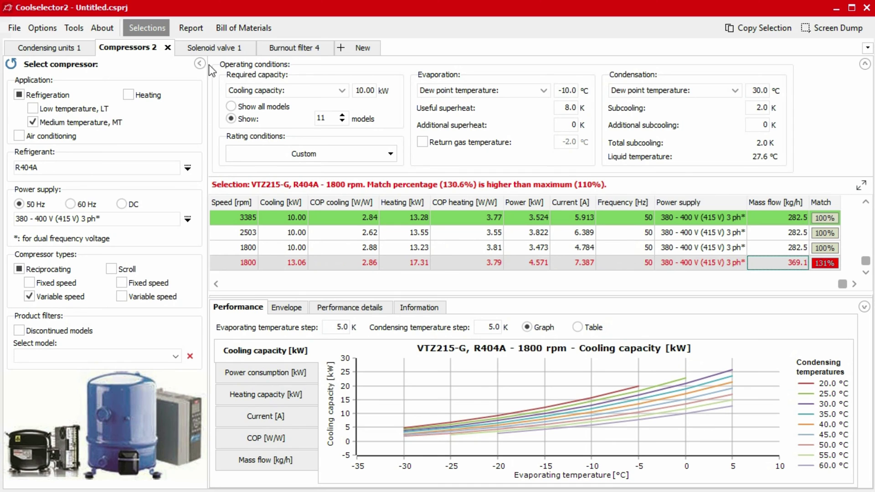
pyautogui.click(214, 48)
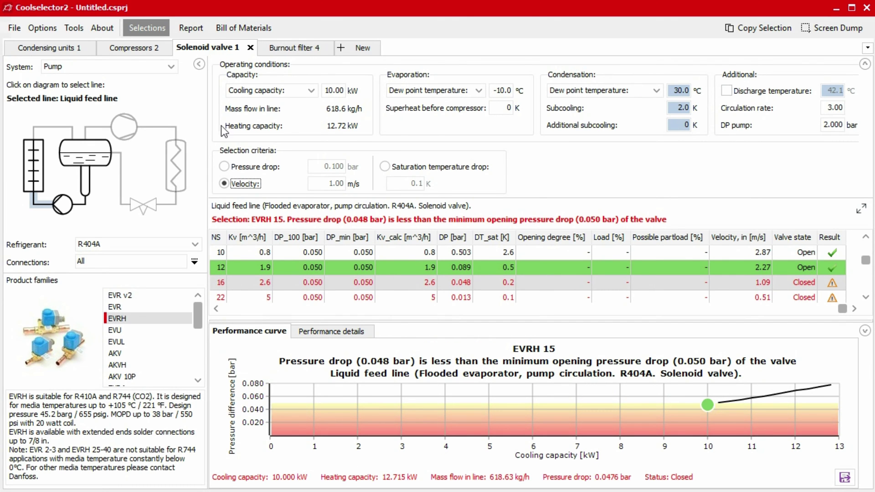
pyautogui.moveTo(832, 285)
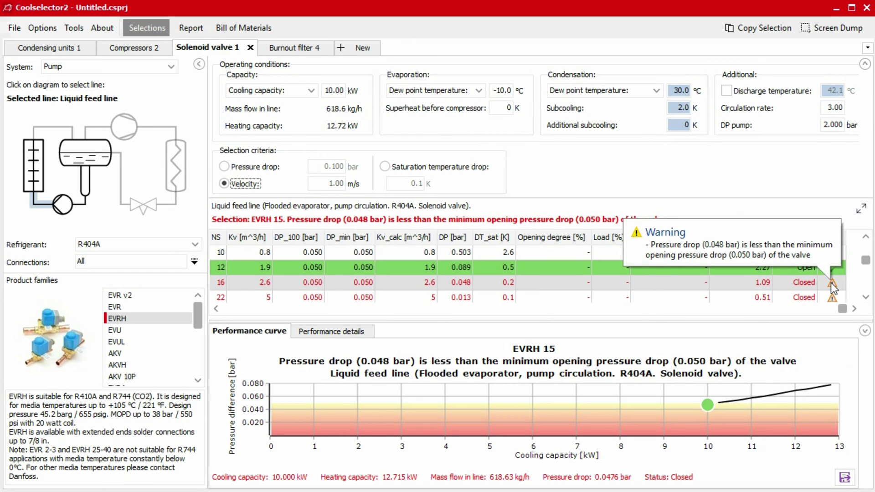
pyautogui.click(137, 48)
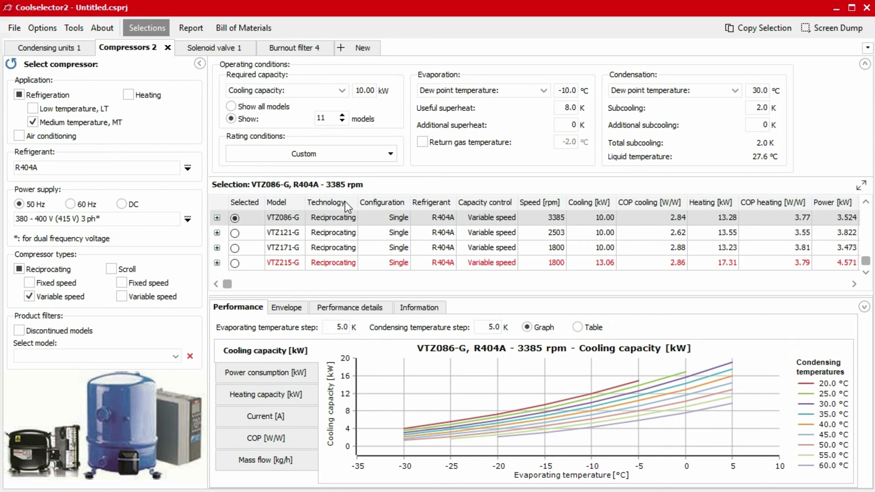
pyautogui.rightClick(436, 203)
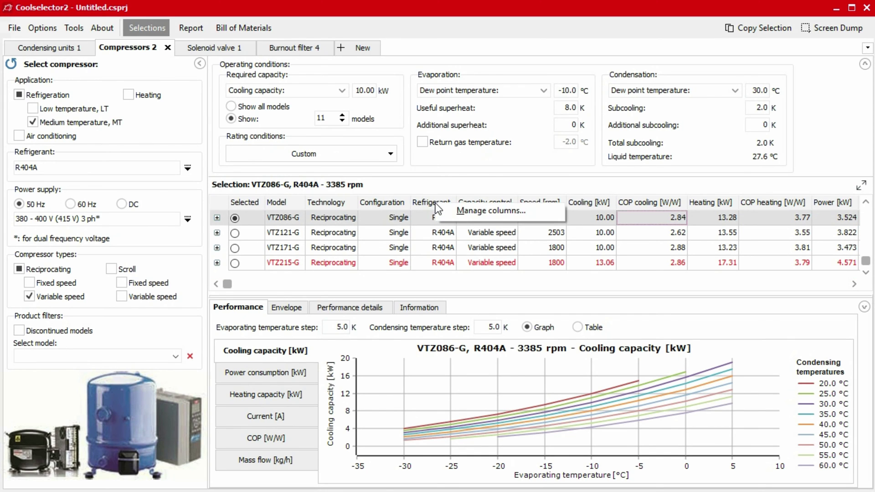
pyautogui.click(475, 212)
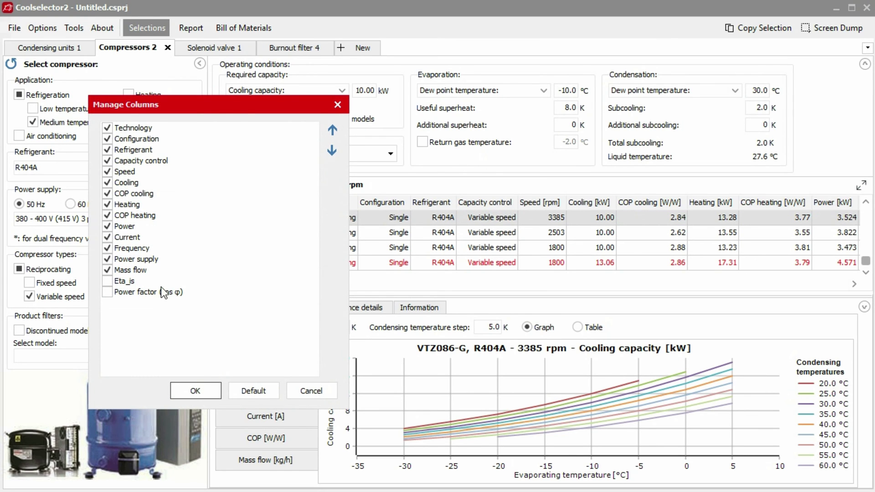
pyautogui.click(206, 388)
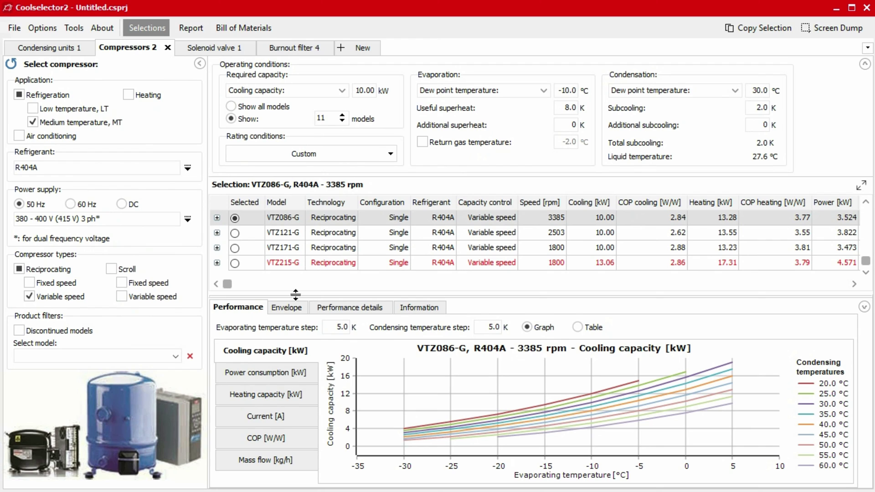
pyautogui.rightClick(487, 234)
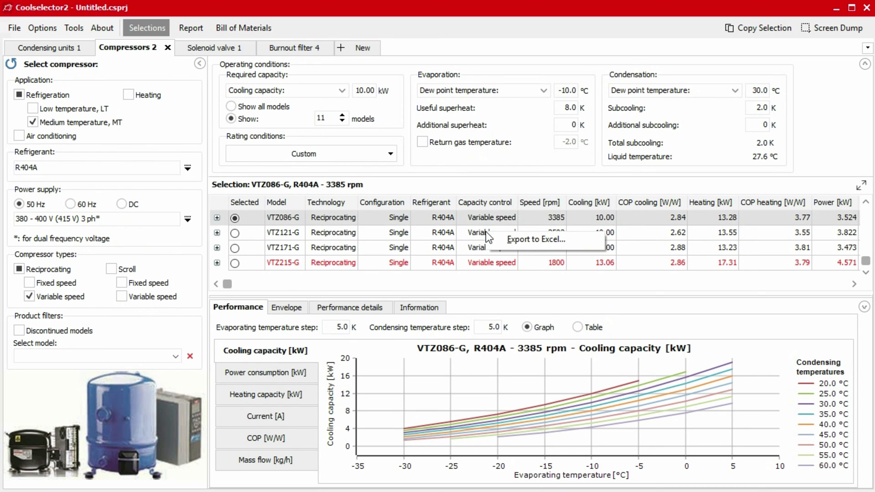
pyautogui.click(441, 222)
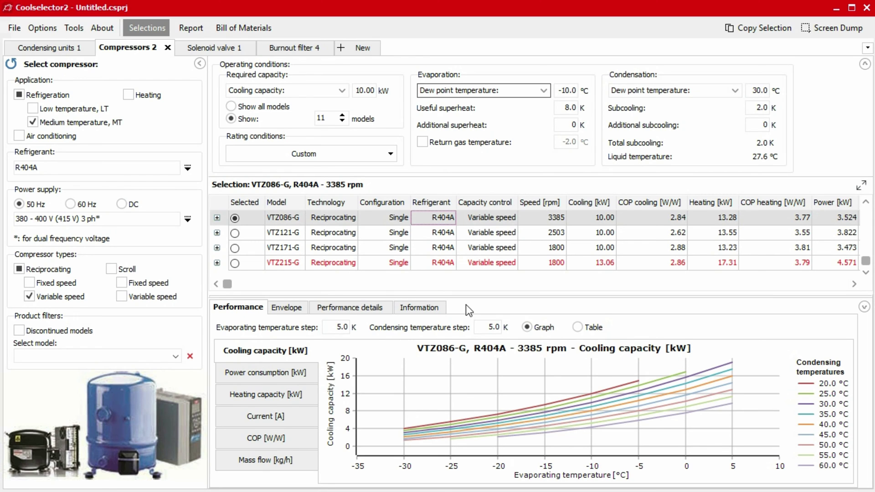
pyautogui.click(235, 263)
pyautogui.click(235, 218)
pyautogui.click(269, 354)
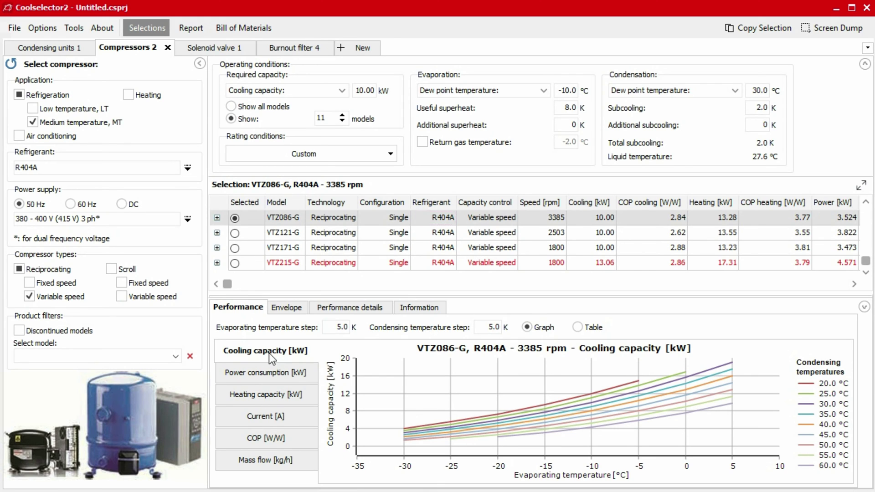
pyautogui.click(266, 414)
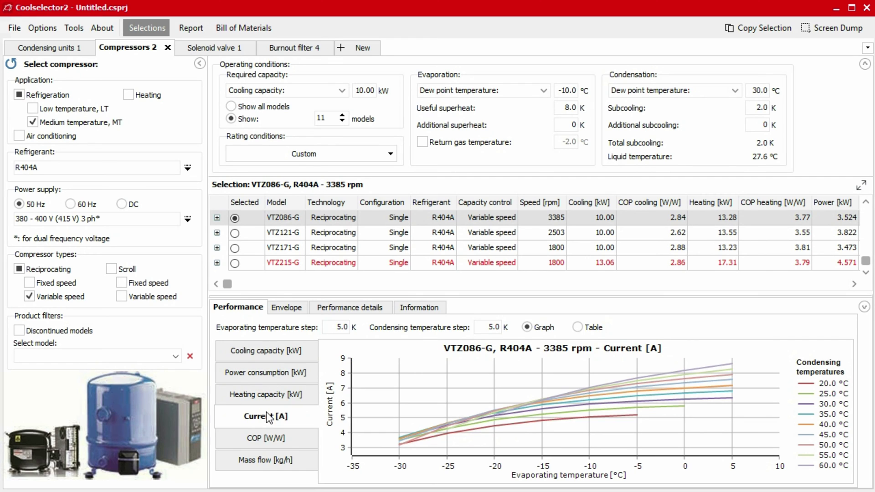
pyautogui.click(274, 461)
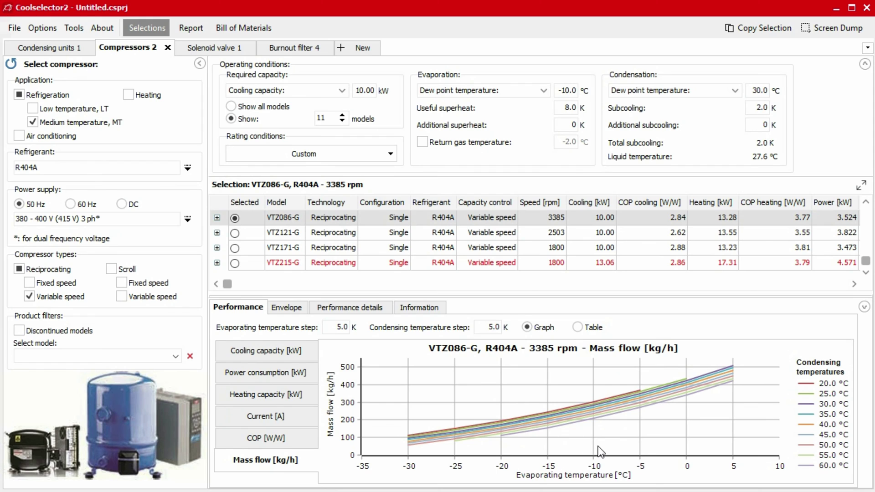
pyautogui.click(578, 327)
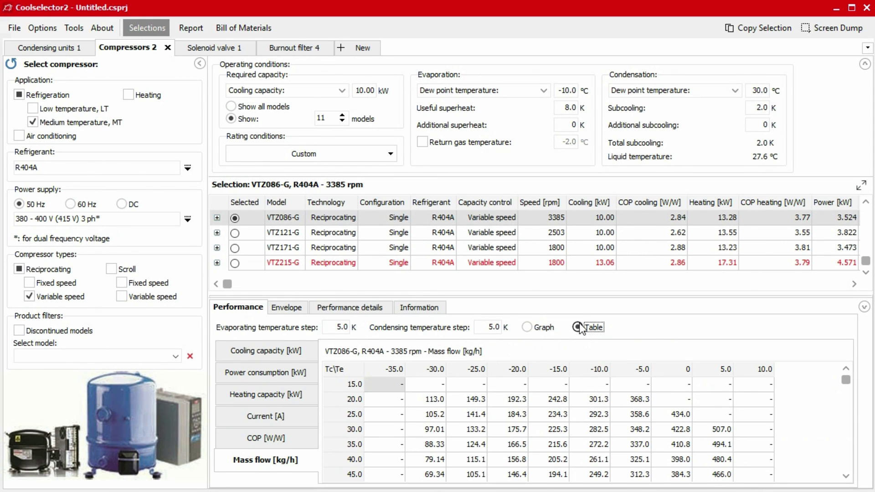
pyautogui.rightClick(578, 417)
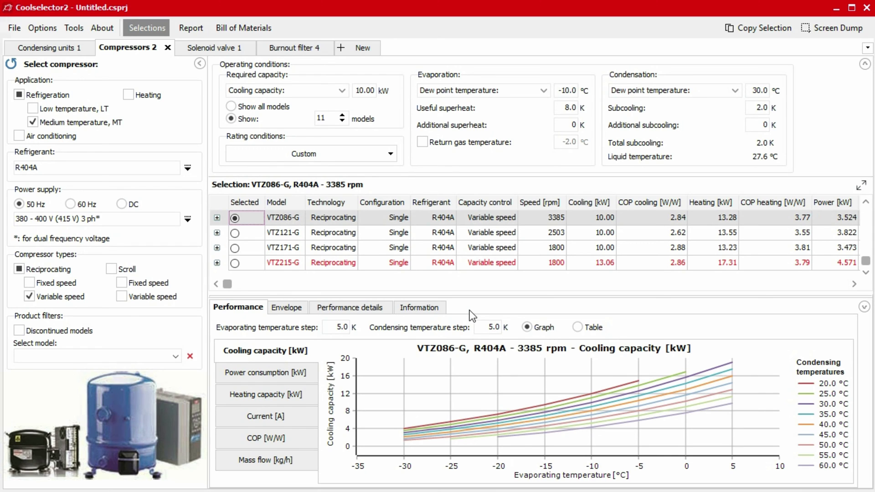
pyautogui.click(235, 233)
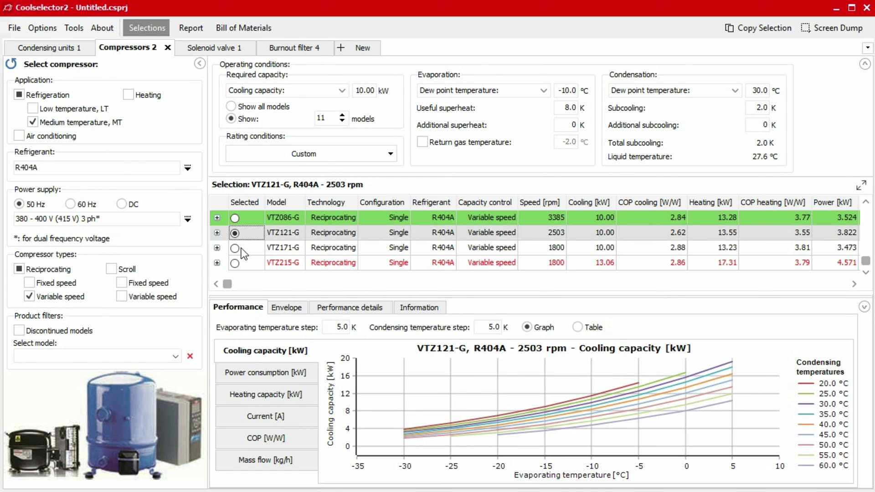
pyautogui.click(235, 248)
pyautogui.click(234, 263)
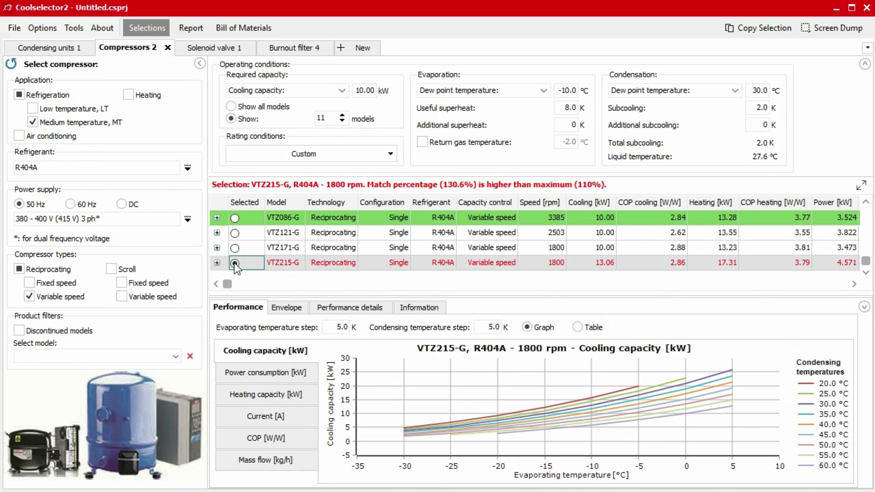
pyautogui.click(235, 219)
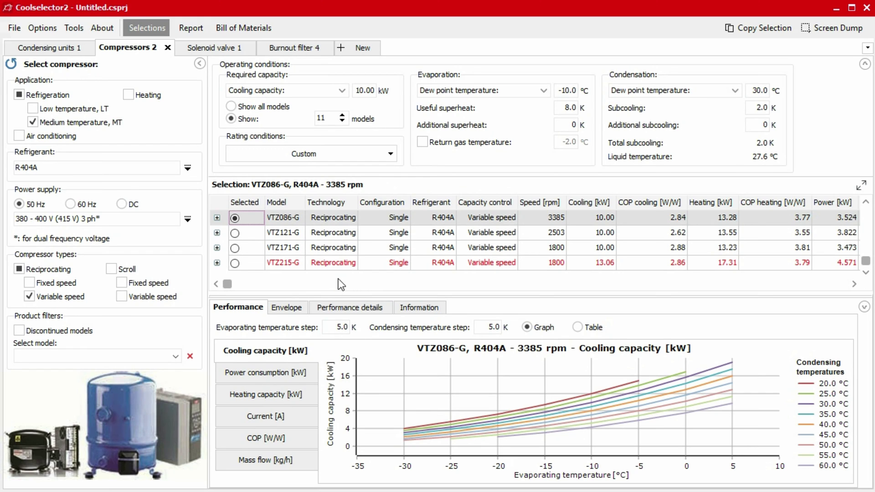
# Show VTZ086-G's performance details and scroll through its state-point table.
pyautogui.click(340, 308)
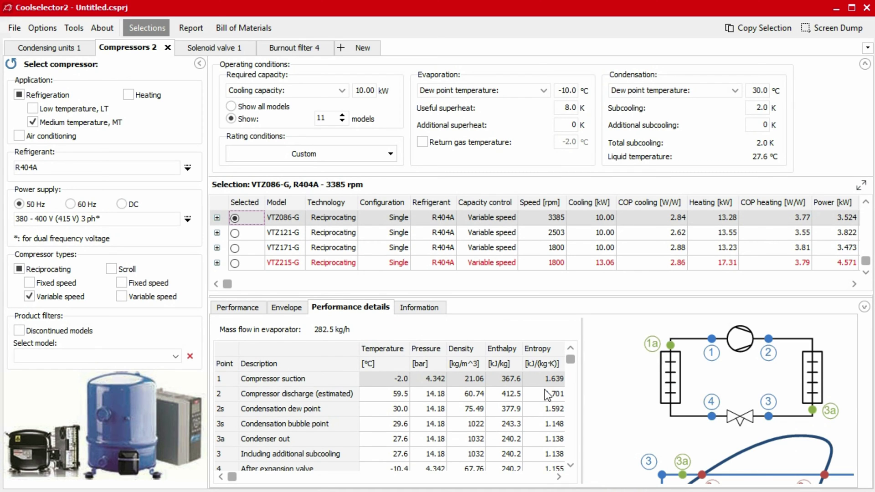
pyautogui.click(569, 467)
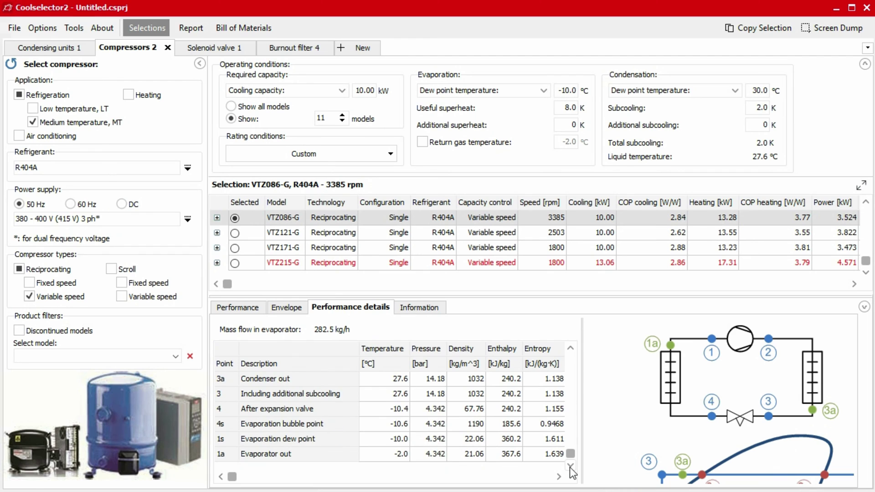
pyautogui.moveTo(567, 455); pyautogui.dragTo(570, 346)
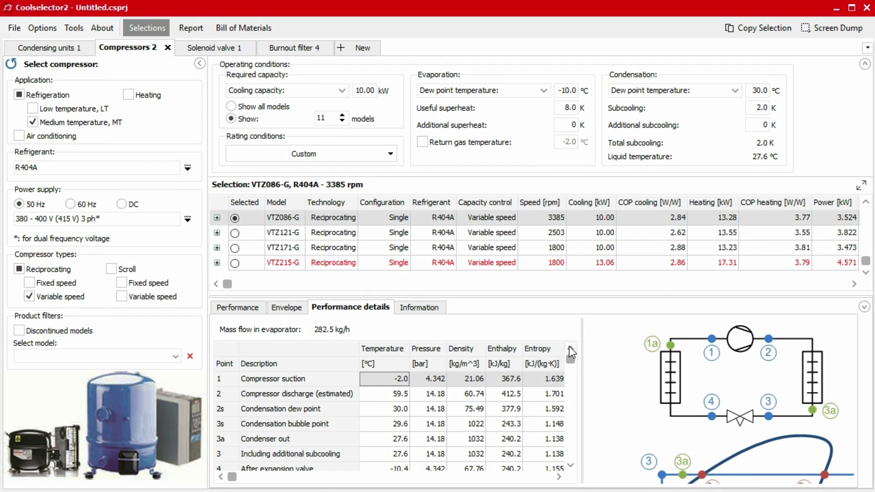
# Bring up the table's Export to Excel option unused, then begin saving the project under a new name.
pyautogui.rightClick(497, 394)
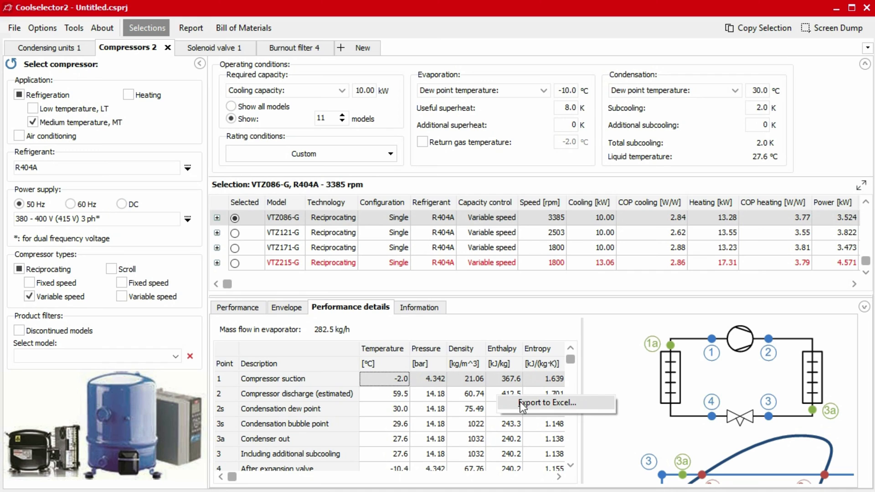
pyautogui.click(500, 382)
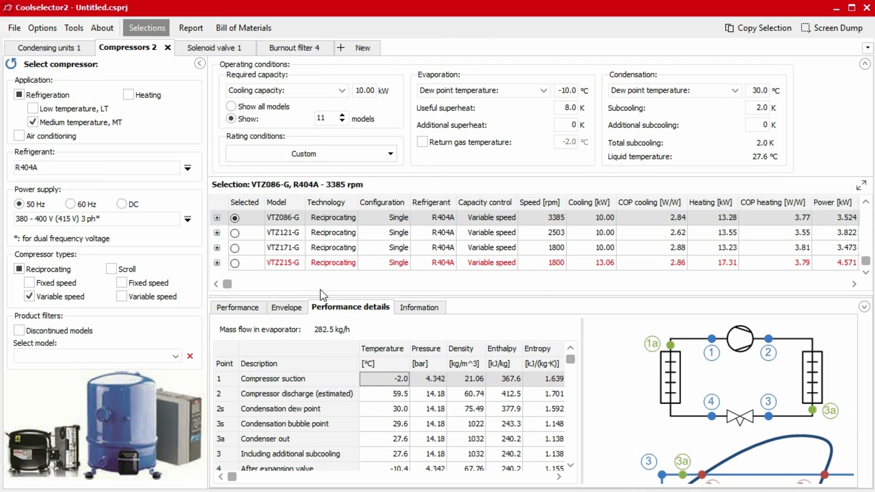
pyautogui.click(14, 28)
pyautogui.click(41, 108)
# Open the report, enter 'Example' as the project name, and update it.
pyautogui.click(185, 28)
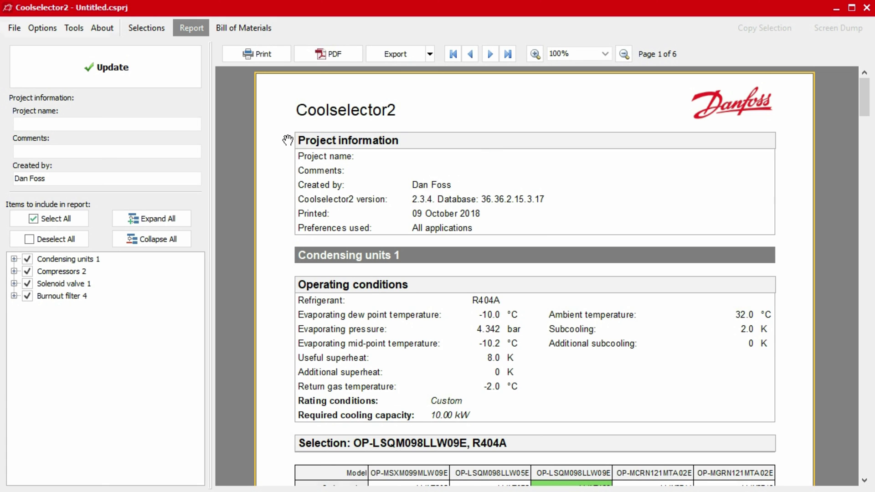
pyautogui.press('Tab')
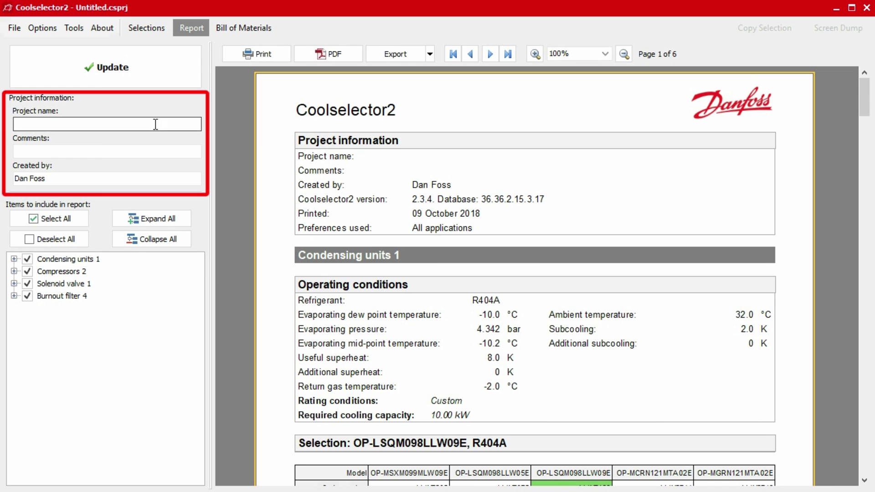
pyautogui.write('Example')
pyautogui.click(111, 71)
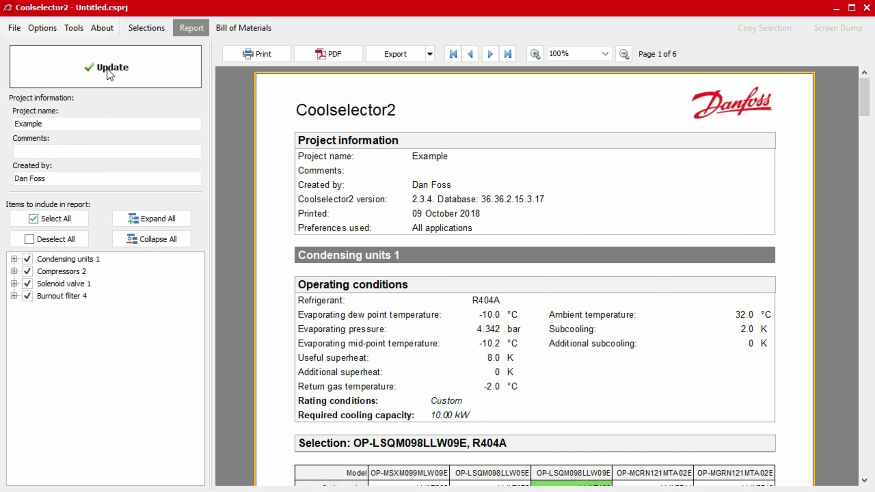
pyautogui.click(42, 32)
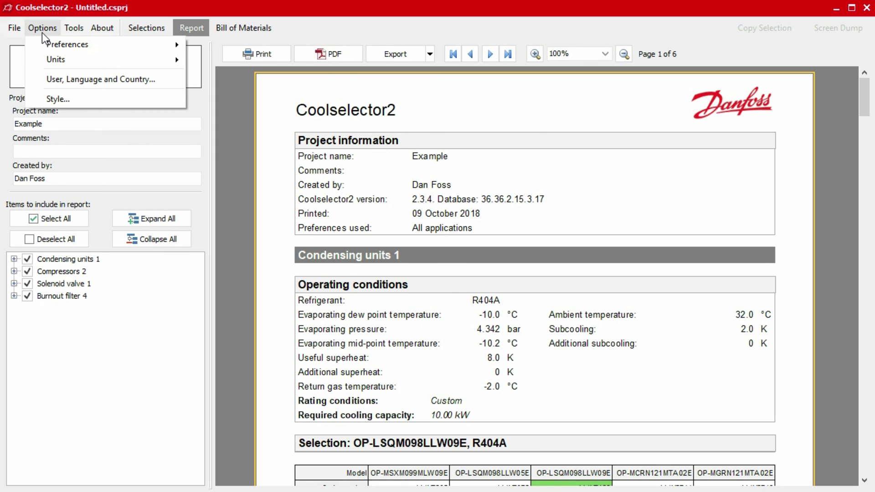
pyautogui.click(48, 78)
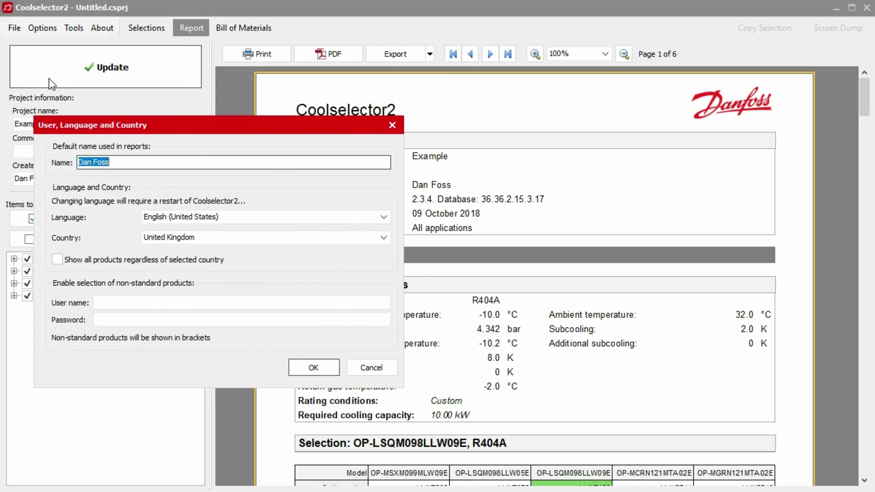
pyautogui.click(117, 162)
pyautogui.doubleClick(118, 163)
pyautogui.click(119, 163)
pyautogui.click(314, 368)
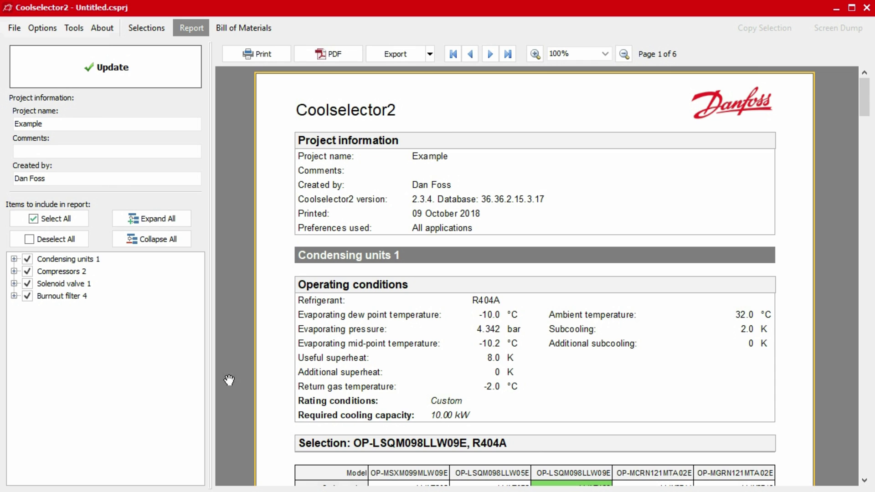
# Include Envelope and drop System performance details for Condensing units 1, update, then check export formats.
pyautogui.click(14, 259)
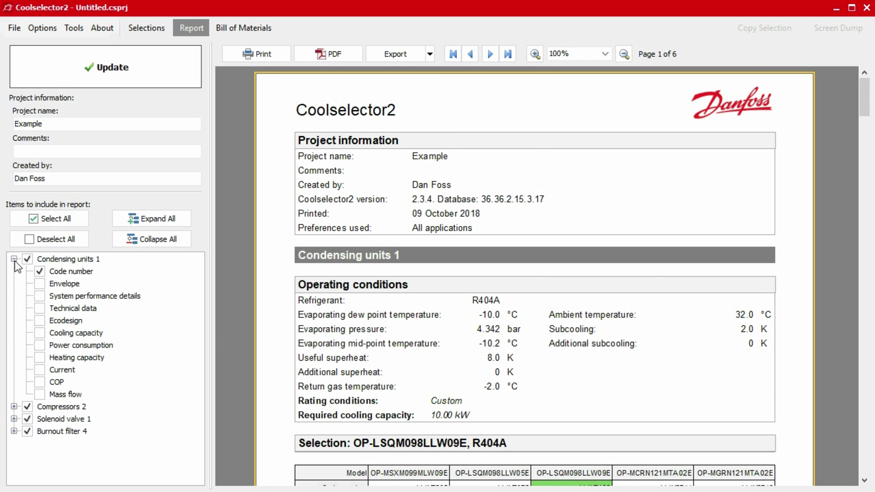
pyautogui.click(39, 284)
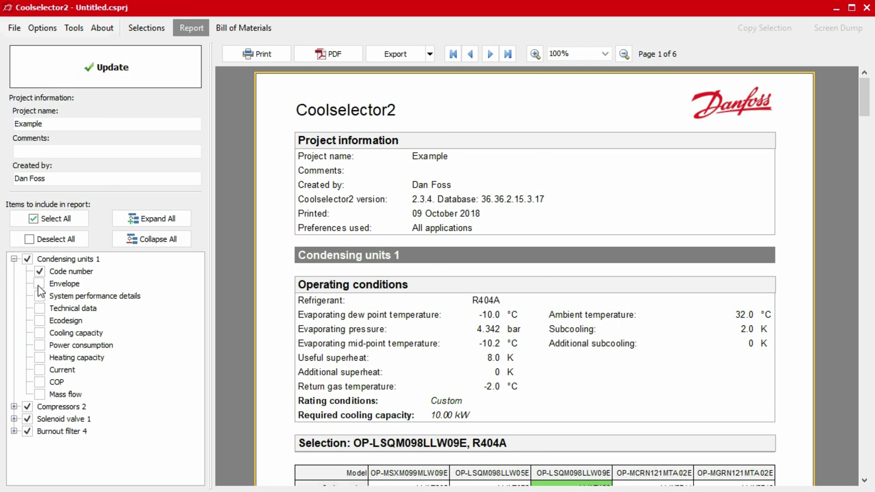
pyautogui.click(39, 309)
pyautogui.click(40, 309)
pyautogui.click(40, 296)
pyautogui.click(60, 68)
pyautogui.click(429, 55)
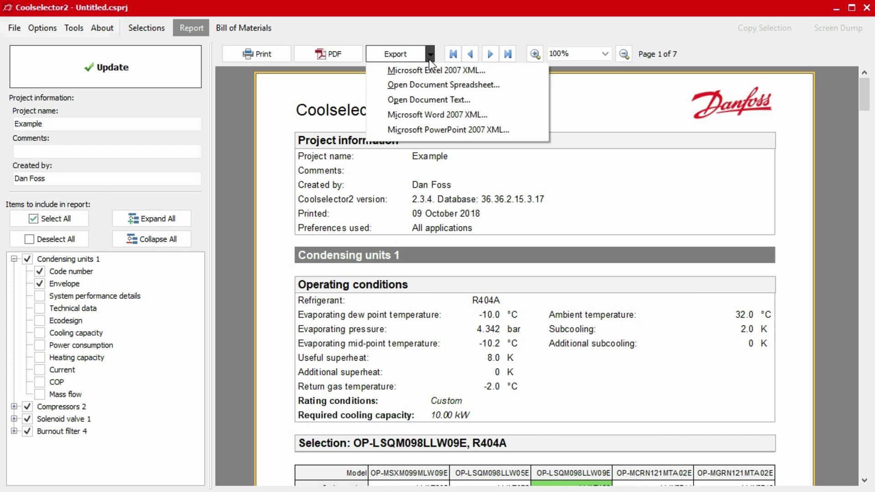
pyautogui.click(429, 59)
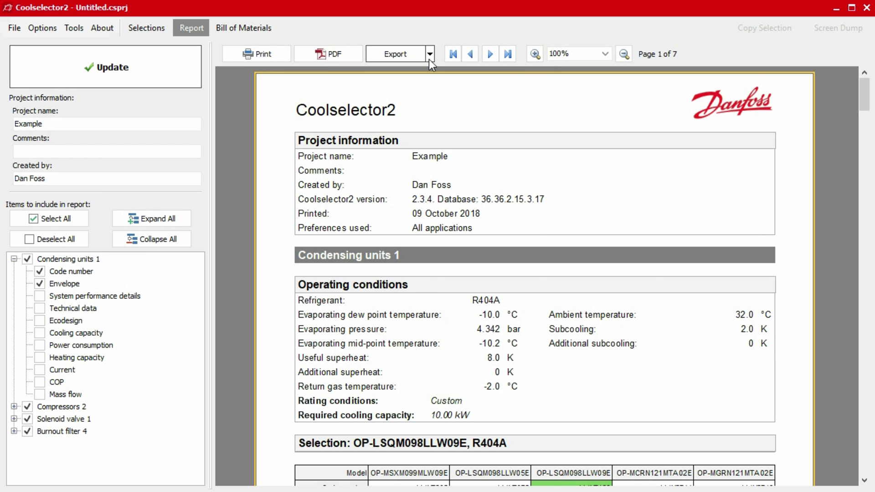